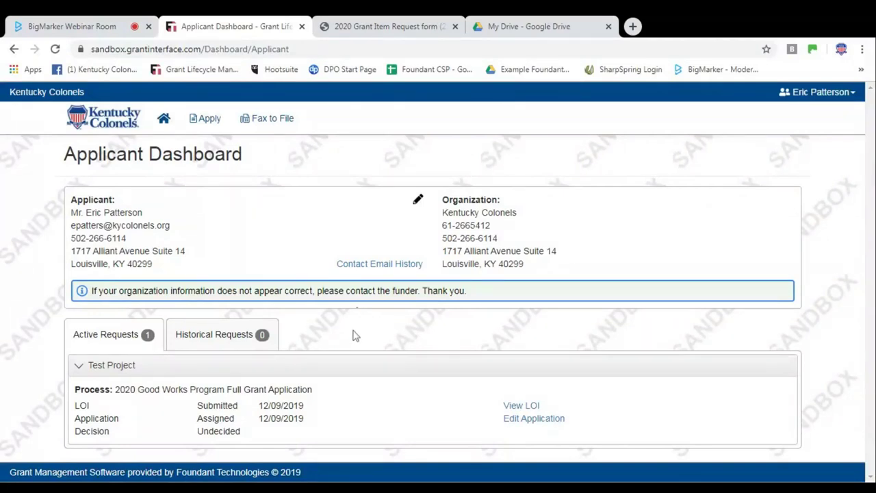
- Open the list of available grant applications and examine the request limits and timelines for the 2020 Good Works Program Full, Medium and Small applications
left_click(203, 130)
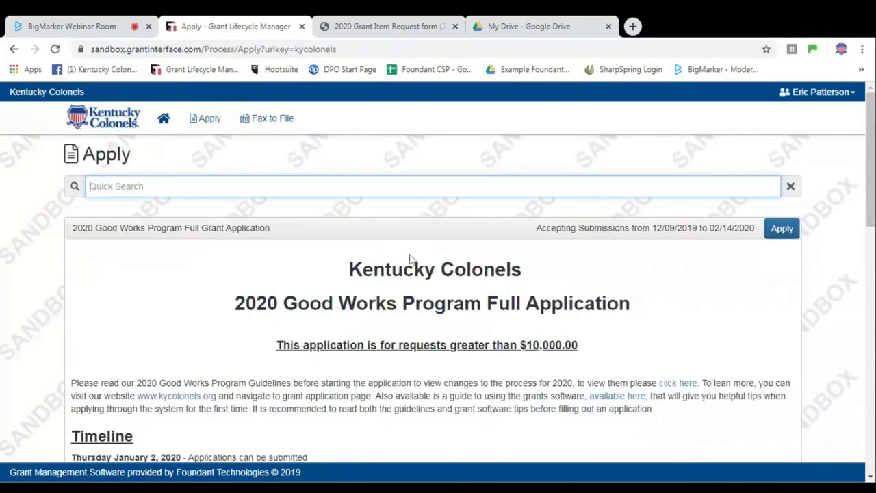
scroll(413, 264, "down", 1)
scroll(407, 274, "down", 1)
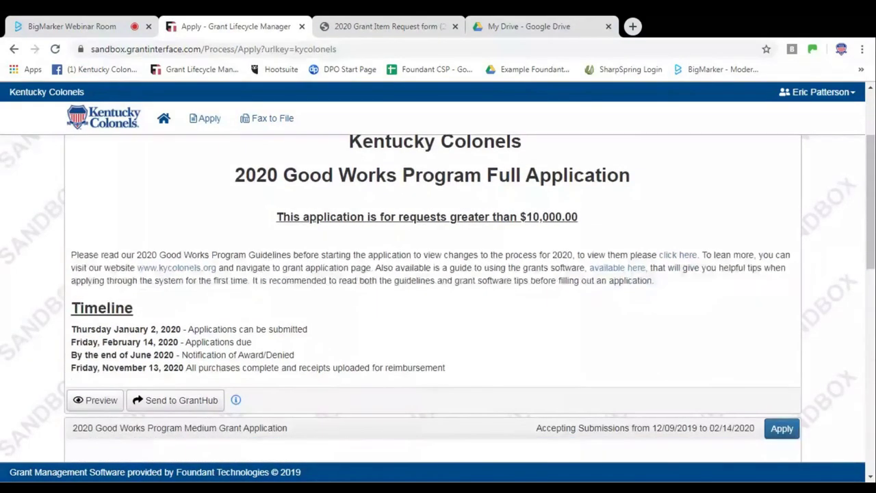
scroll(406, 275, "down", 1)
scroll(406, 275, "down", 4)
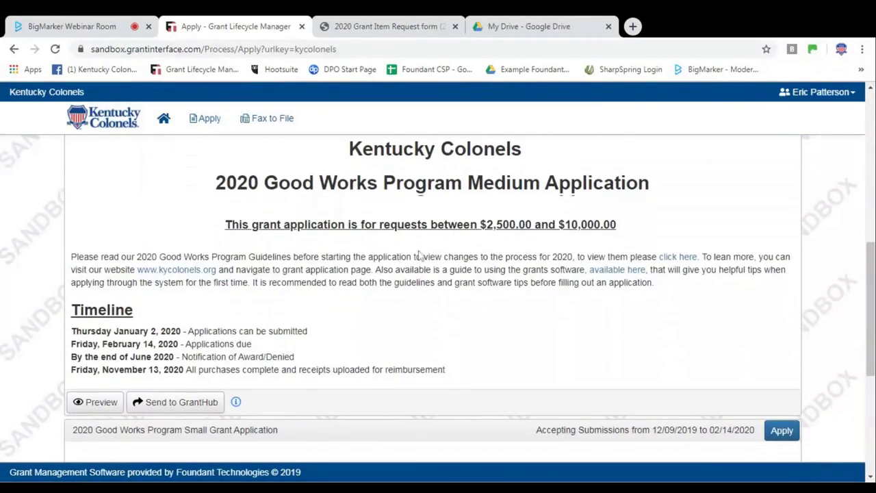
scroll(523, 340, "up", 3)
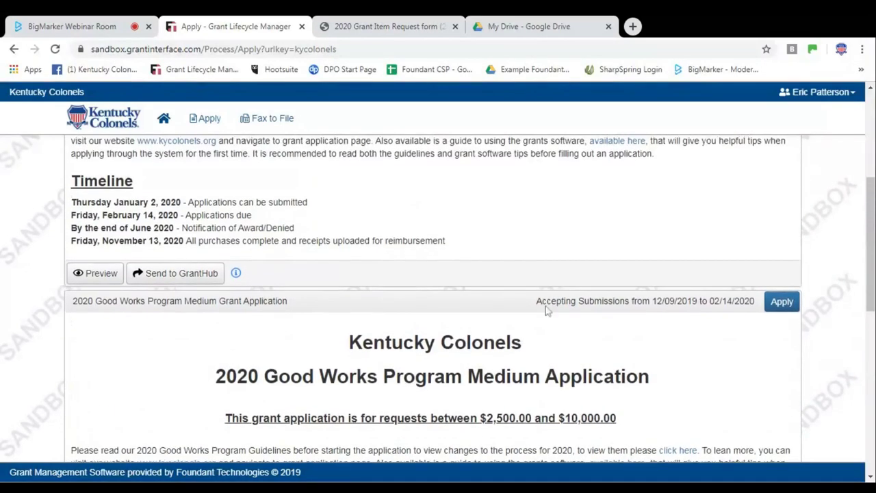
scroll(551, 304, "up", 3)
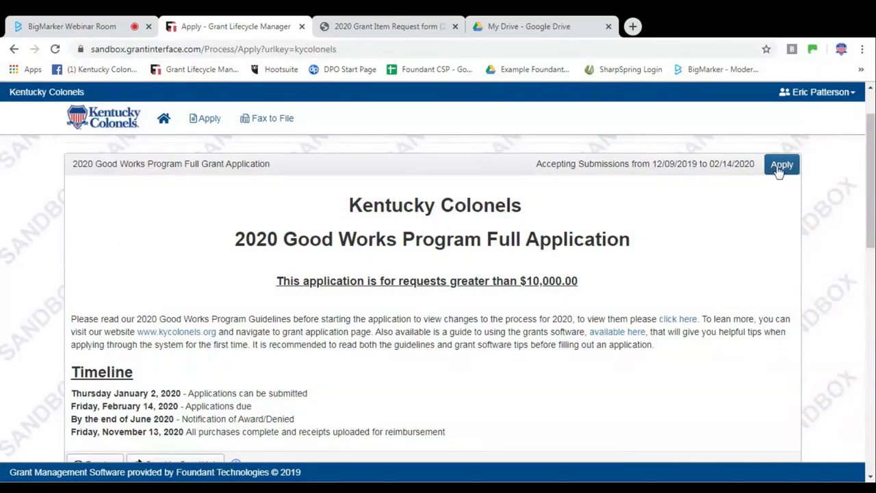
scroll(782, 301, "down", 3)
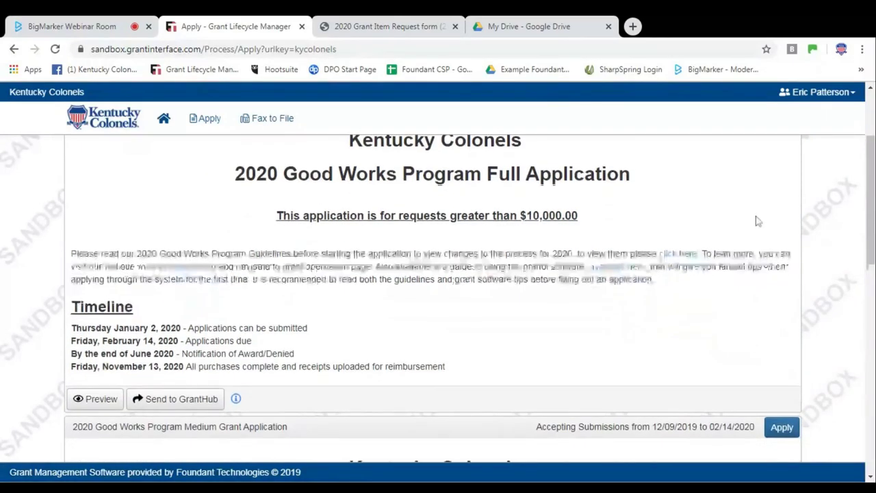
scroll(782, 305, "down", 1)
scroll(782, 306, "down", 4)
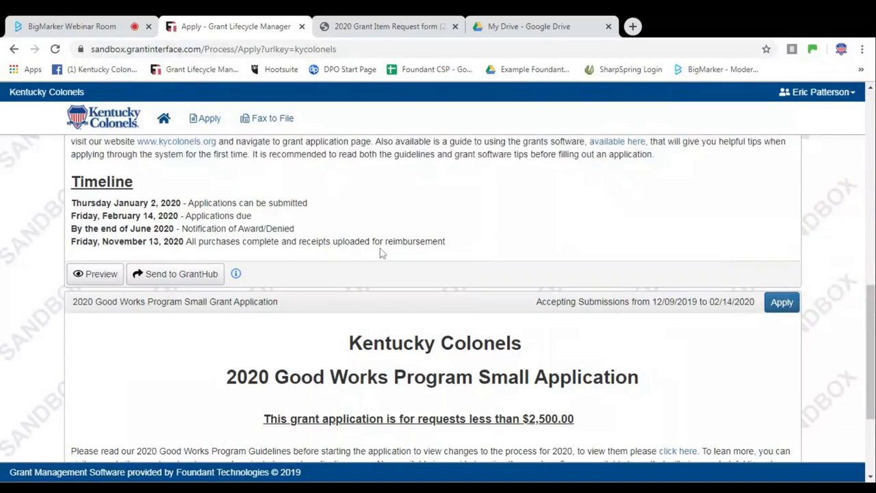
scroll(388, 240, "up", 1)
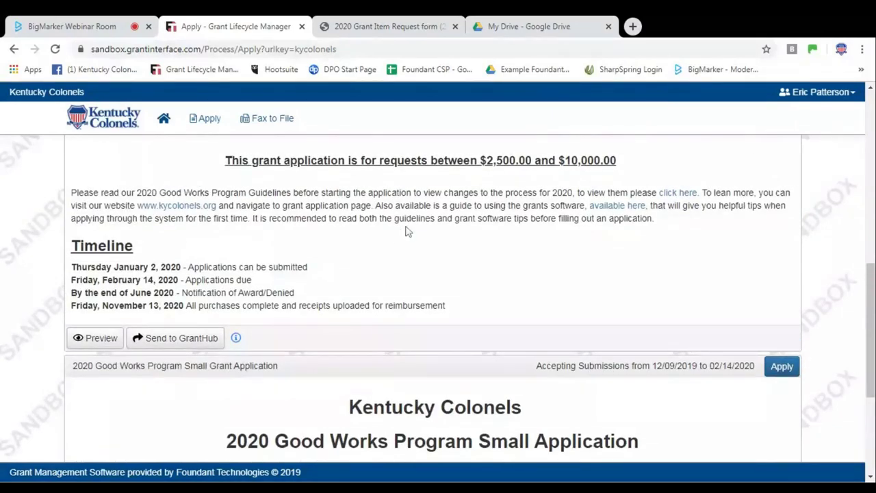
scroll(402, 232, "up", 1)
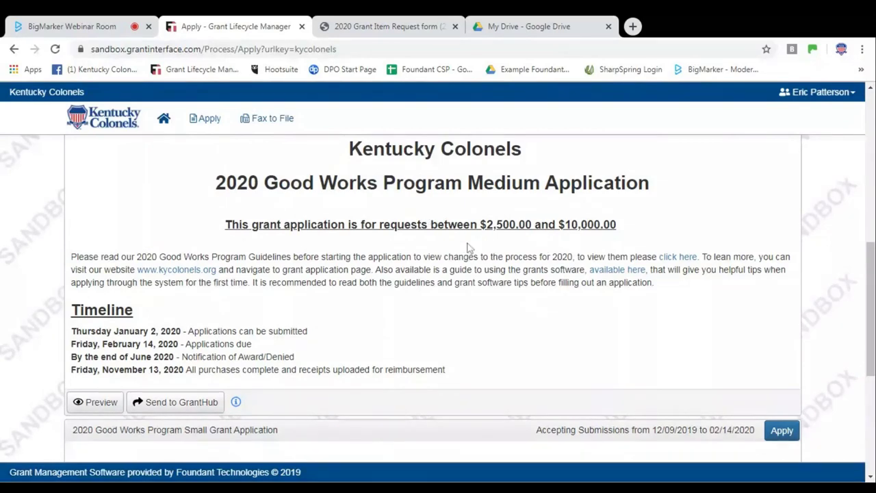
scroll(466, 257, "up", 1)
scroll(452, 267, "up", 2)
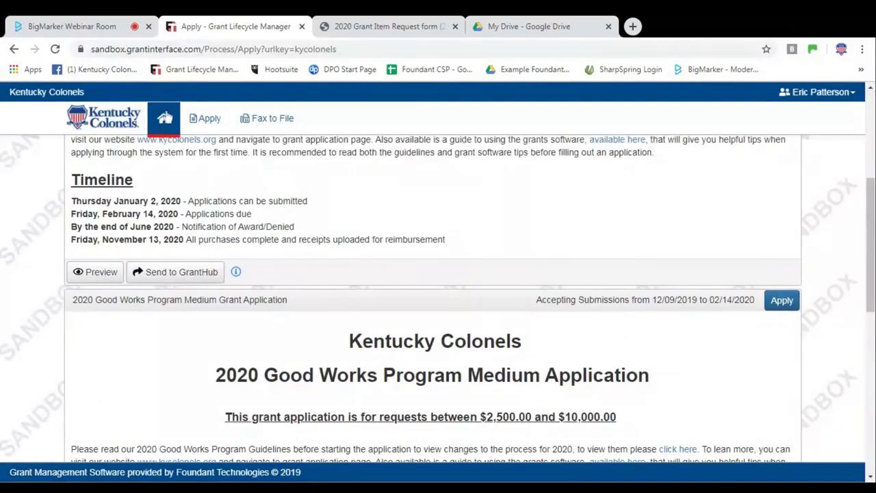
- Return to the applicant dashboard, open the submitted LOI for Test Project, and review its instructions and eligibility answers
left_click(164, 118)
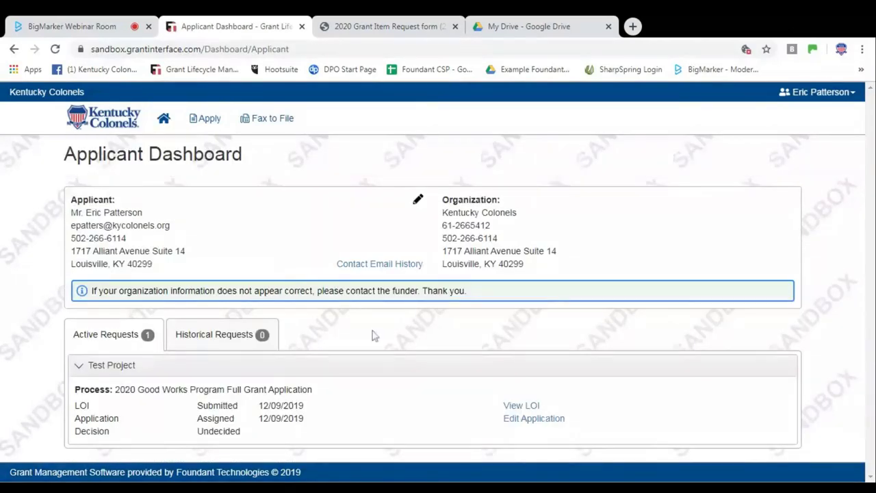
left_click(522, 408)
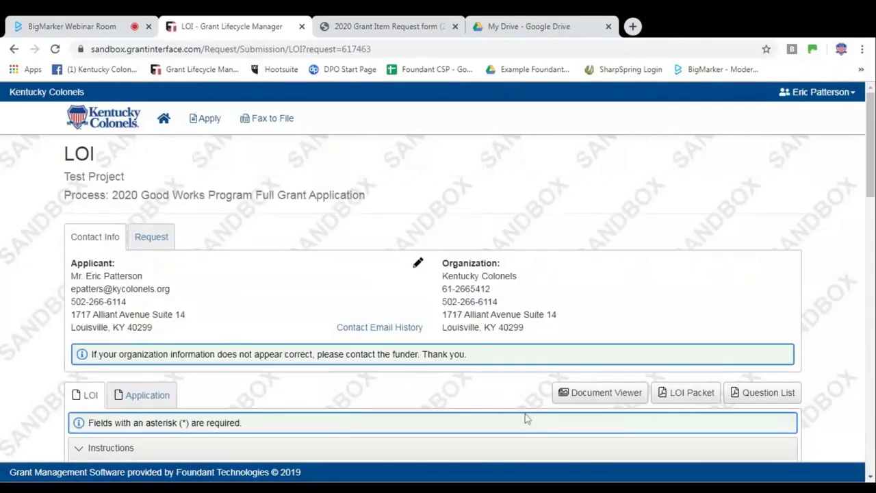
scroll(477, 403, "down", 3)
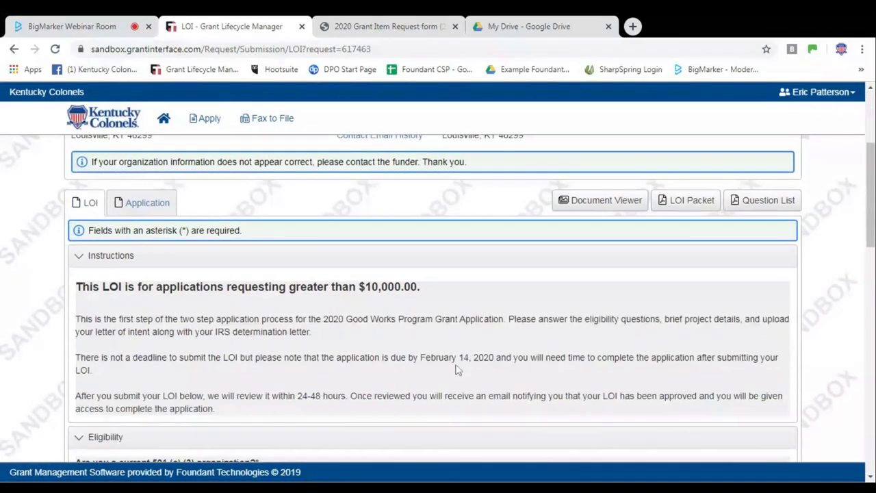
scroll(457, 370, "down", 1)
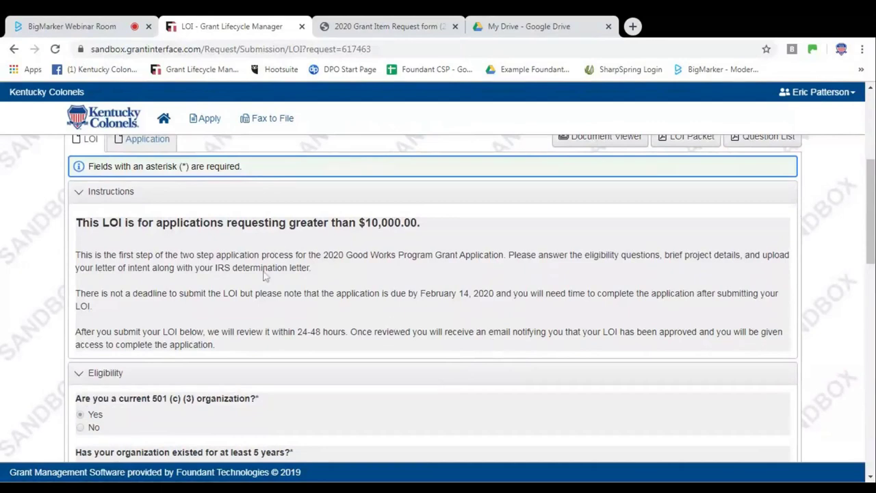
scroll(247, 280, "down", 1)
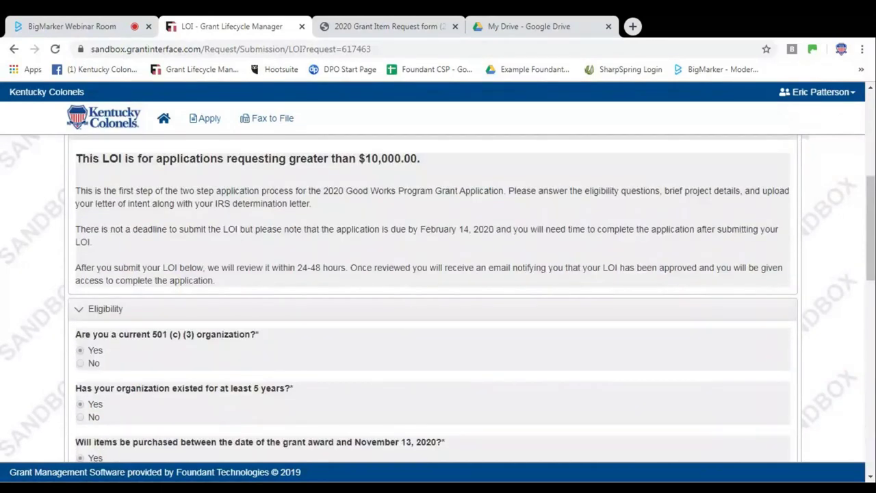
scroll(245, 257, "down", 2)
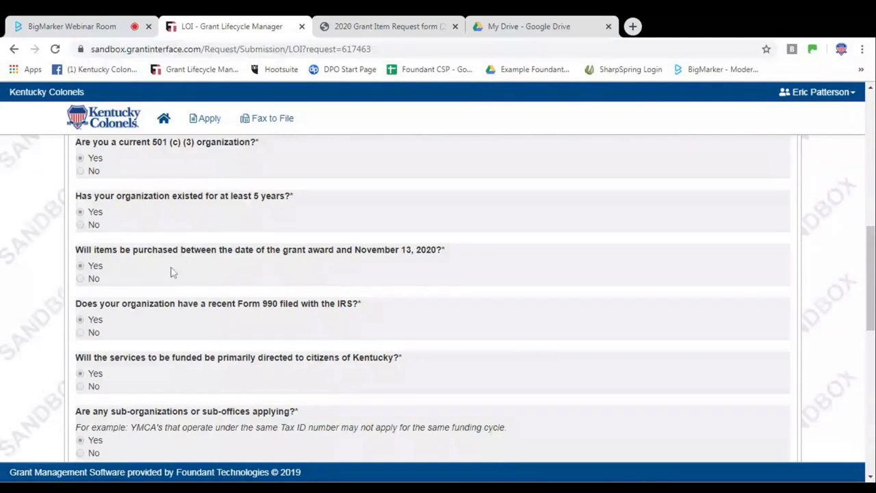
scroll(173, 273, "down", 1)
scroll(172, 272, "down", 2)
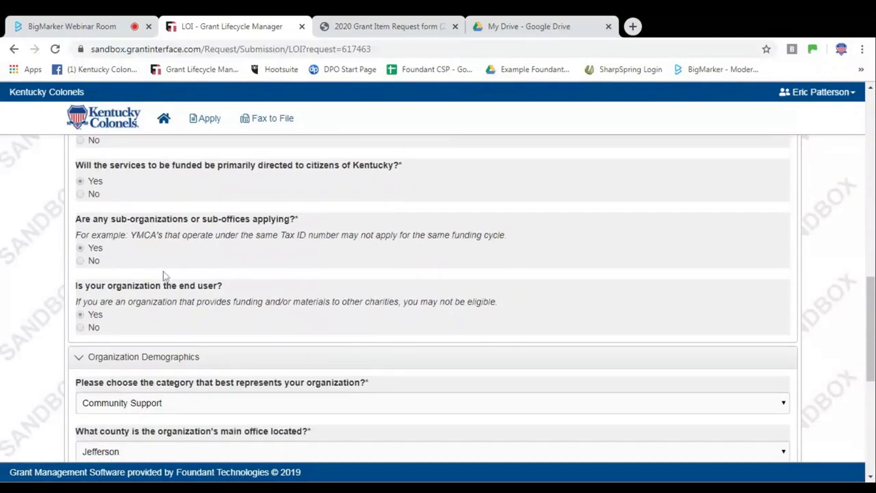
- Review the LOI's Organization Demographics and Letter of Intent sections, including project name, amount requested and attached documents
scroll(171, 313, "down", 1)
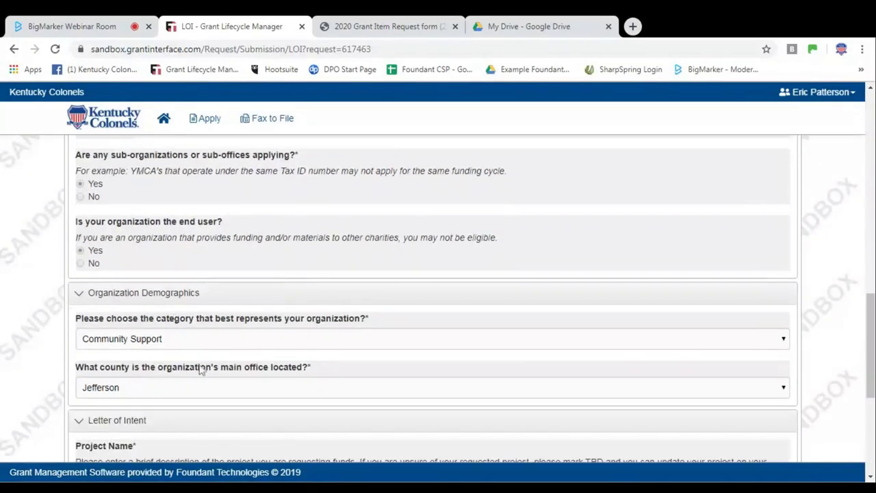
scroll(185, 345, "down", 1)
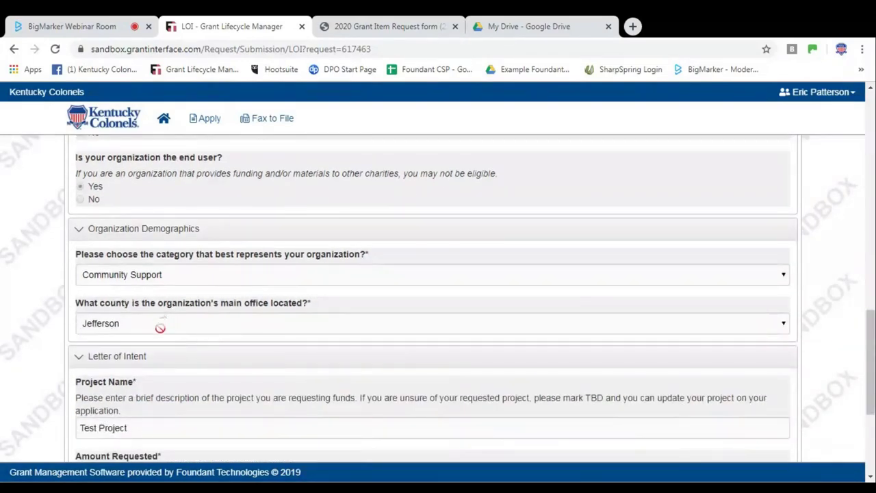
scroll(170, 343, "down", 1)
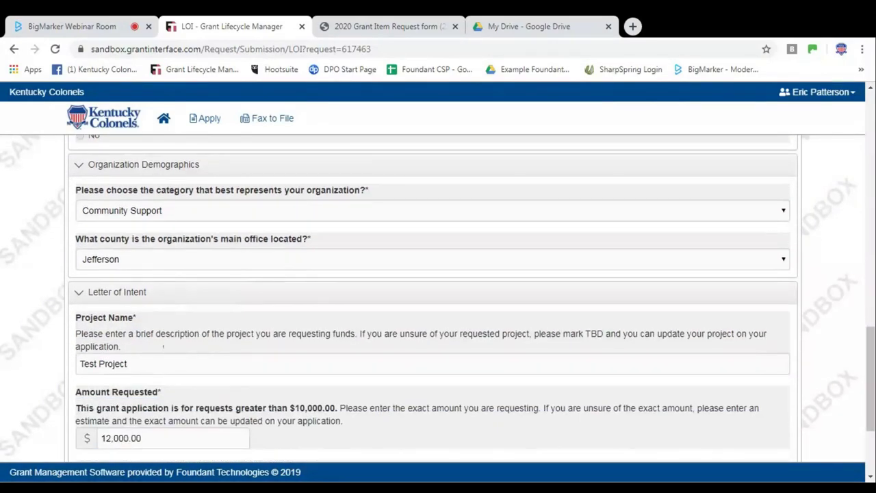
scroll(169, 347, "down", 1)
scroll(165, 346, "down", 2)
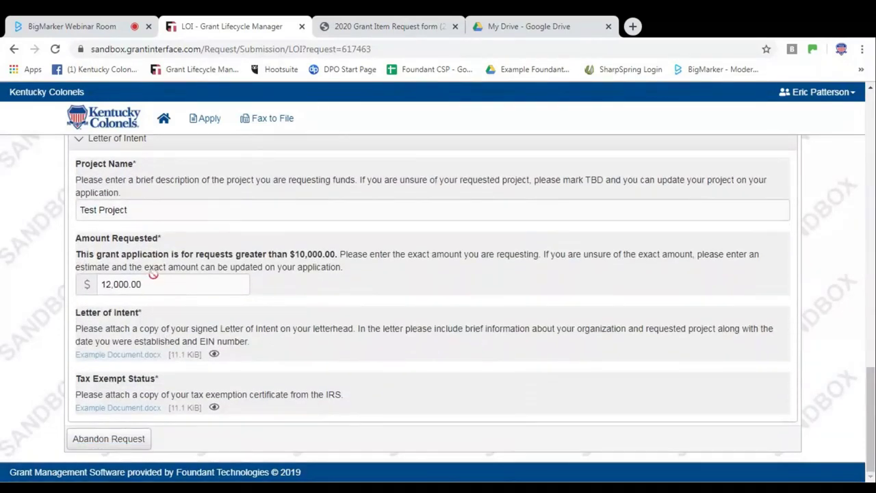
left_click(191, 283)
scroll(661, 451, "up", 2)
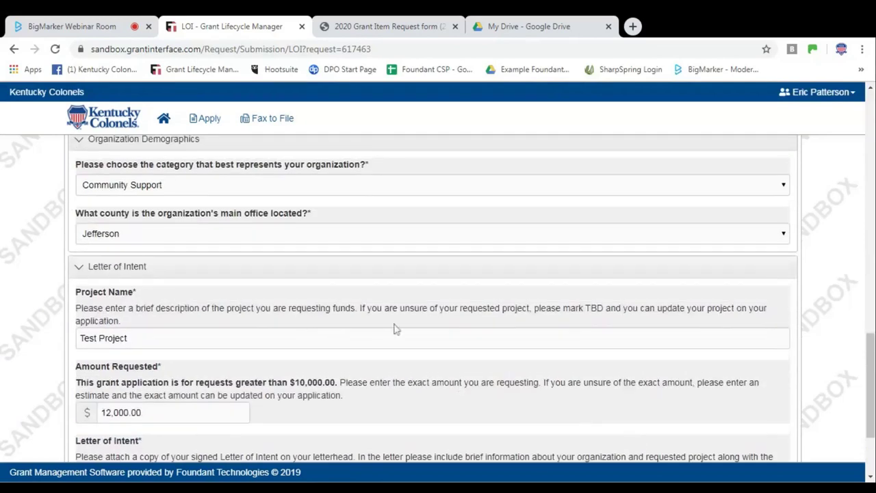
scroll(686, 390, "down", 2)
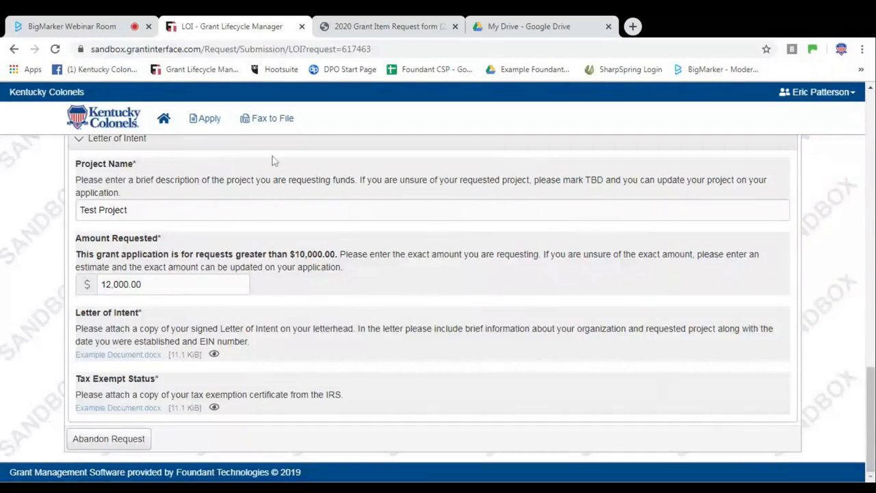
- Go back to the dashboard, open the Test Project application for editing, and review its instructions and General Information section
left_click(171, 129)
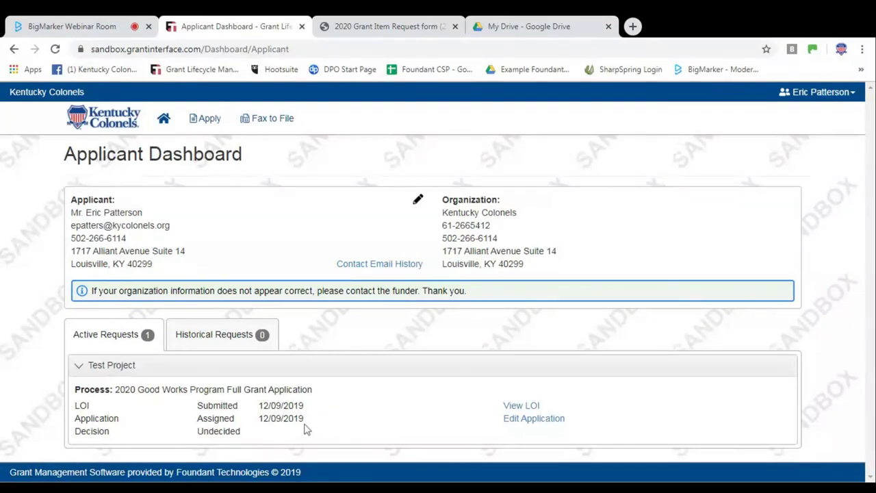
left_click(522, 424)
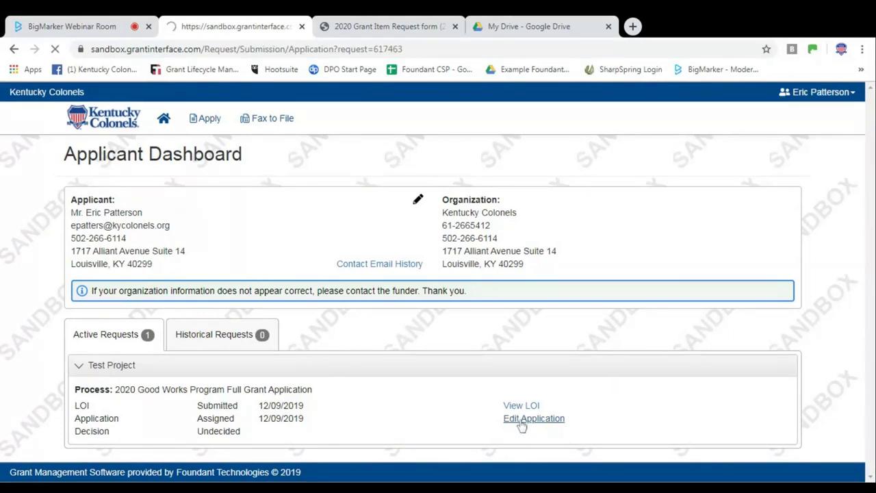
scroll(457, 410, "down", 2)
scroll(458, 404, "down", 4)
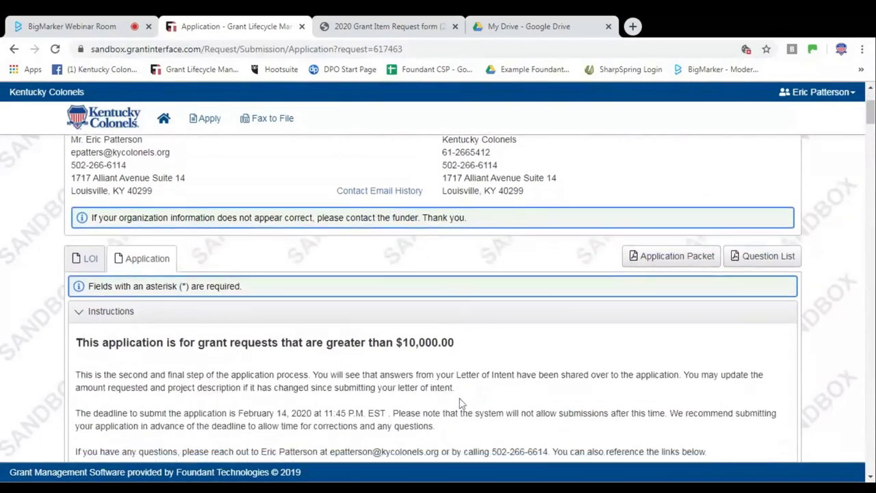
scroll(453, 400, "down", 1)
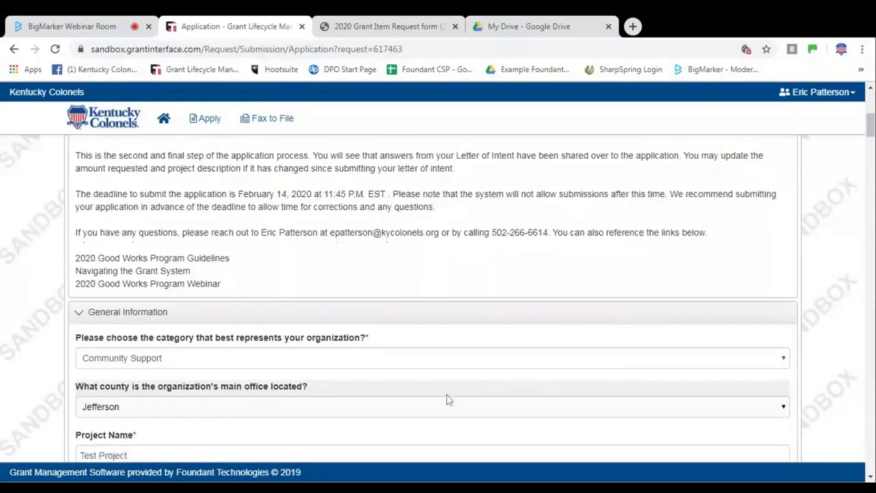
scroll(346, 404, "down", 1)
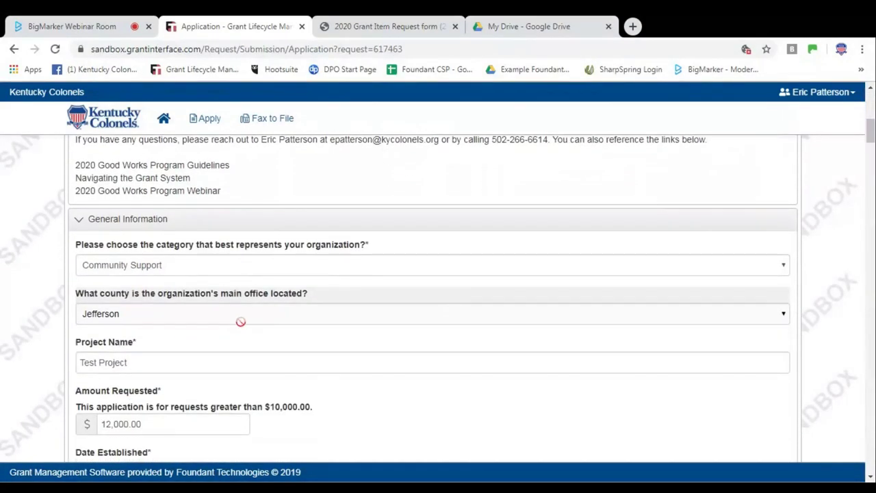
scroll(240, 344, "down", 1)
scroll(241, 345, "down", 1)
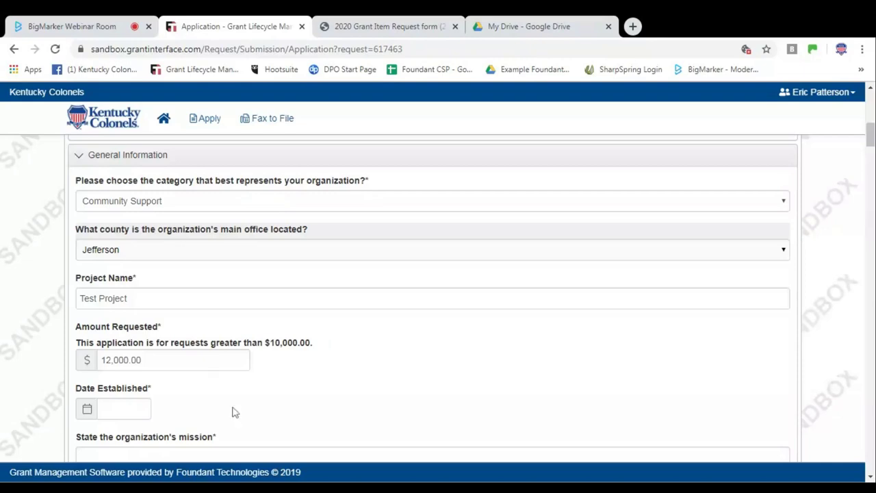
- Look through the remaining application questions, from the organization's mission down to the Grant Request file uploads
scroll(267, 355, "down", 6)
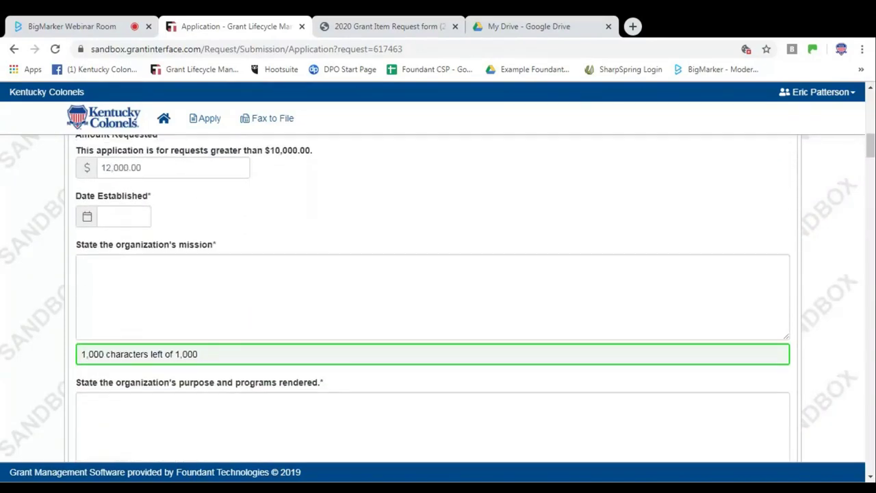
scroll(246, 347, "down", 12)
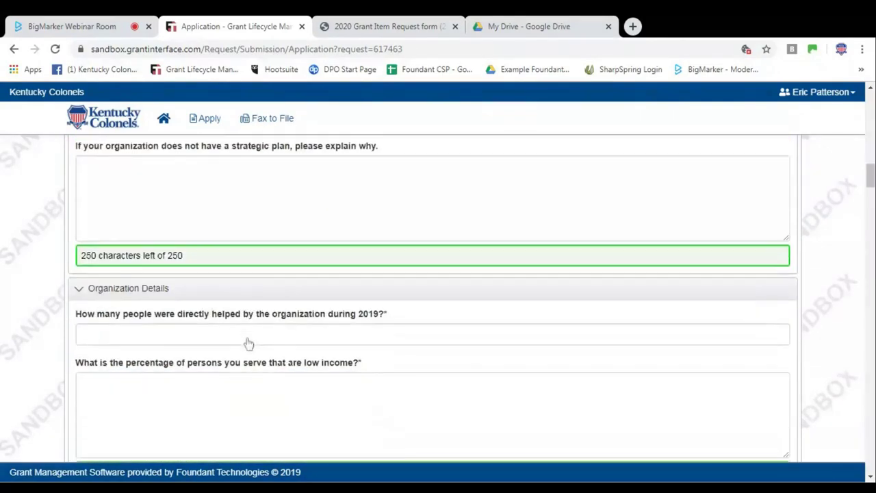
scroll(233, 352, "down", 15)
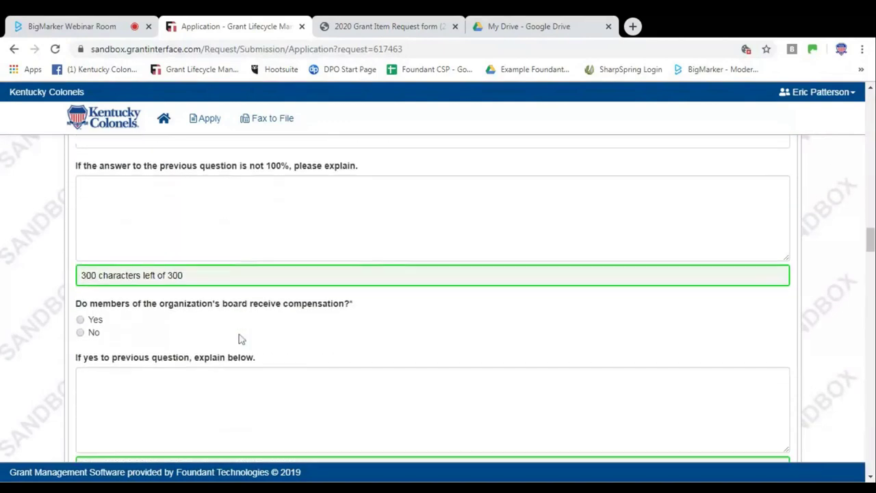
scroll(226, 369, "down", 1)
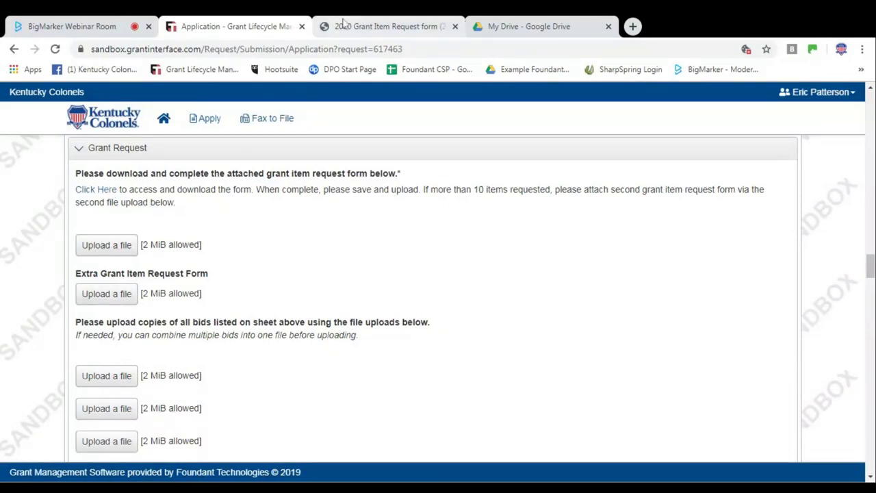
- Switch to the 2020 Grant Item Request form PDF and examine its bid instructions and item table
left_click(345, 23)
scroll(270, 171, "down", 1)
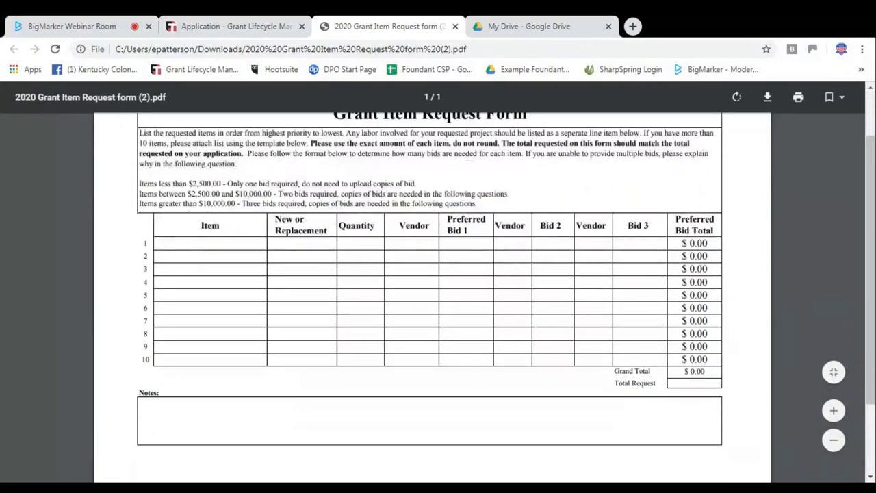
scroll(188, 224, "up", 1)
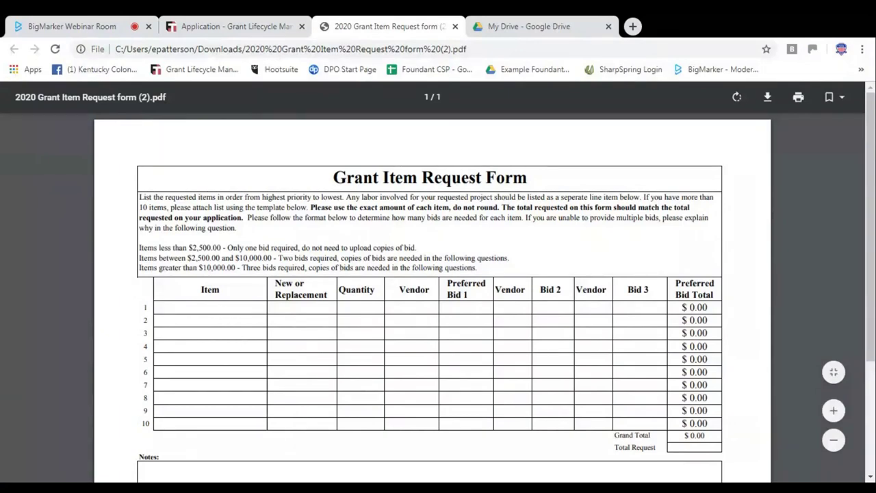
- Return to the grant application and review the Grant Request section's bid uploads, Notes for Item Request Form and labor question
left_click(233, 26)
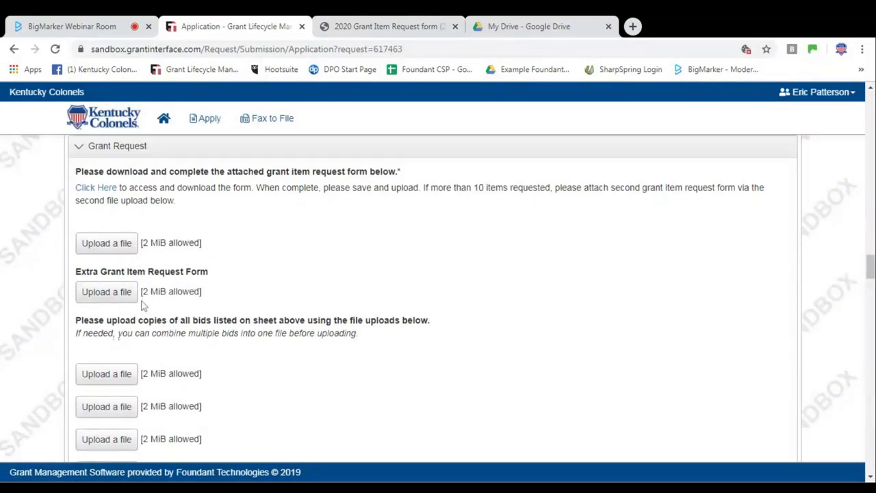
scroll(137, 307, "down", 2)
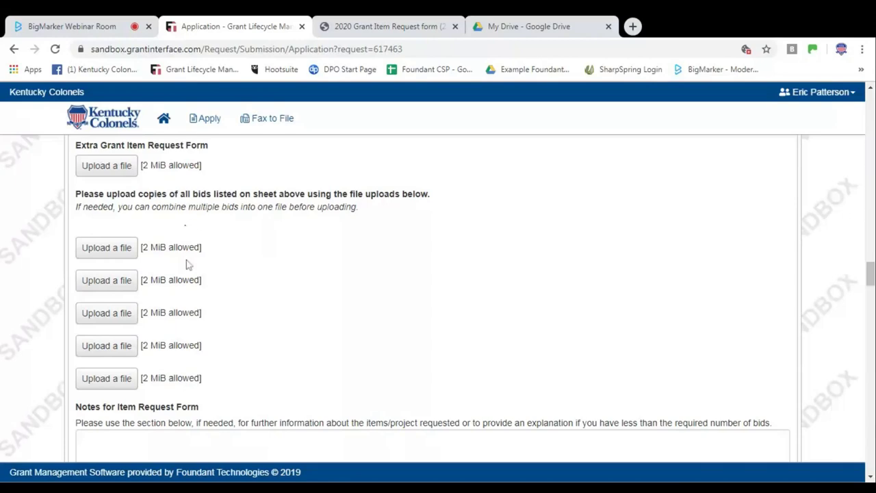
scroll(192, 263, "down", 6)
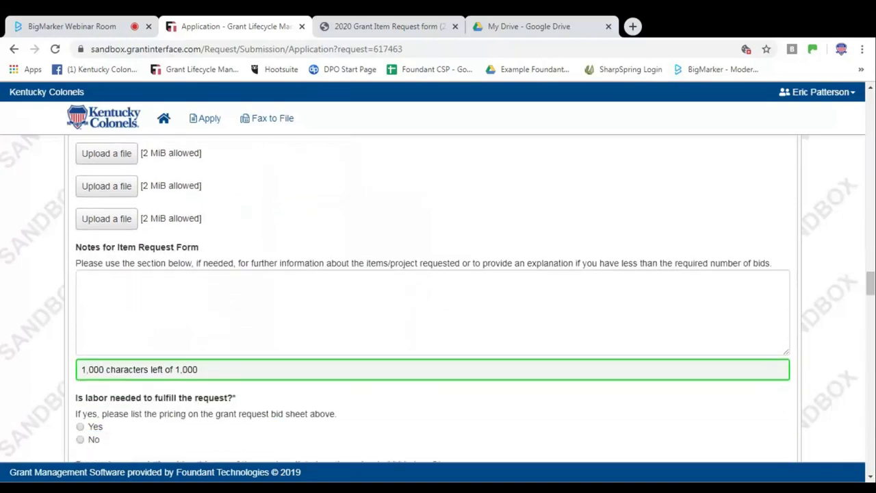
- Review the Organizational Finances and Additional Questions sections down to the end of the application, and switch back to the BigMarker webinar room
scroll(326, 297, "down", 10)
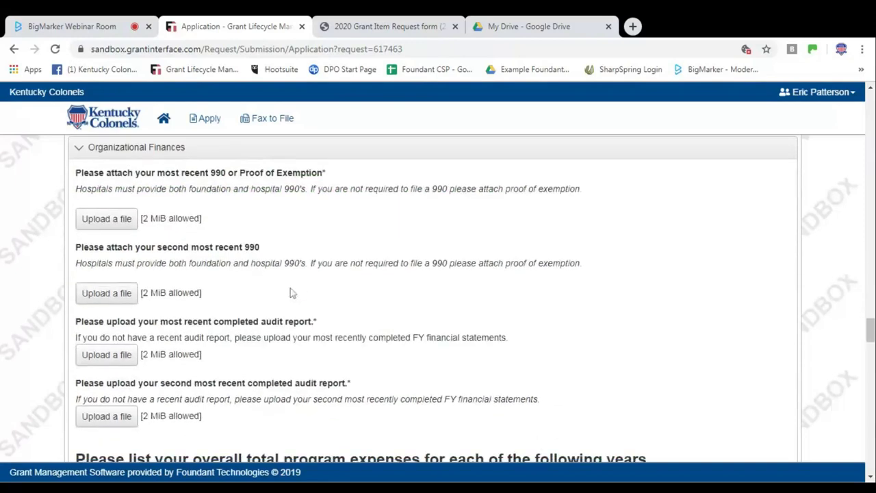
scroll(283, 318, "down", 14)
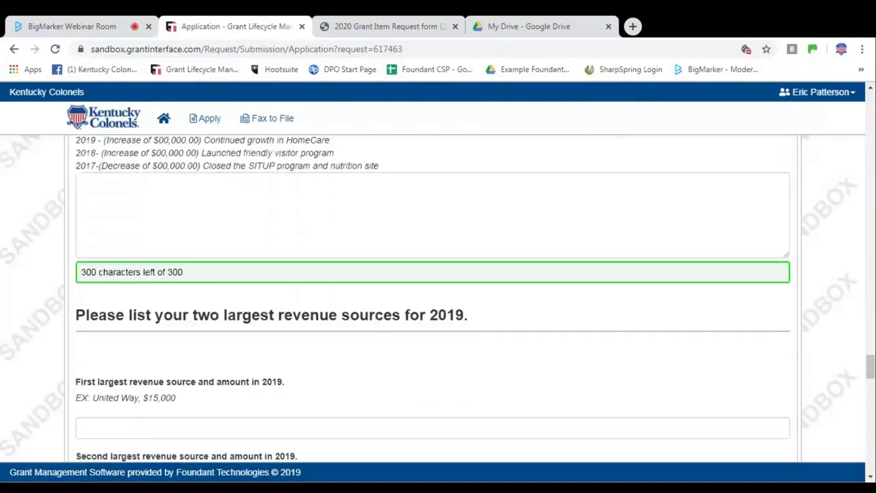
scroll(306, 375, "down", 12)
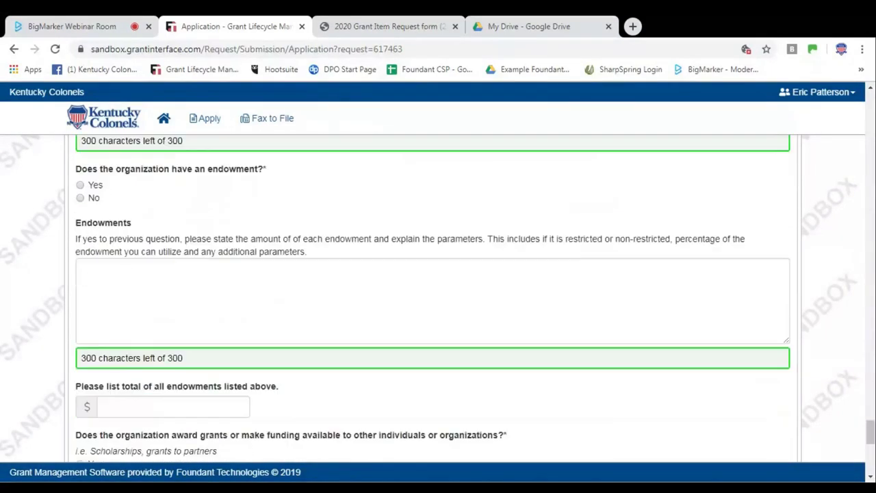
scroll(618, 388, "down", 5)
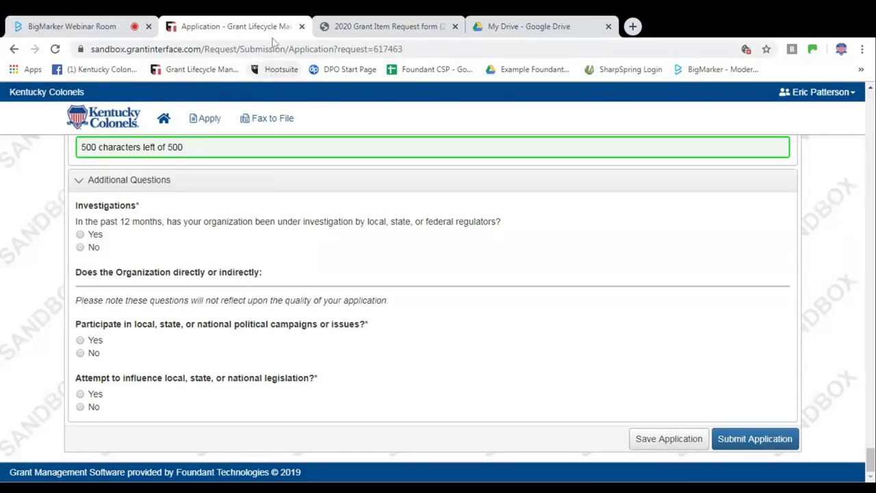
left_click(96, 26)
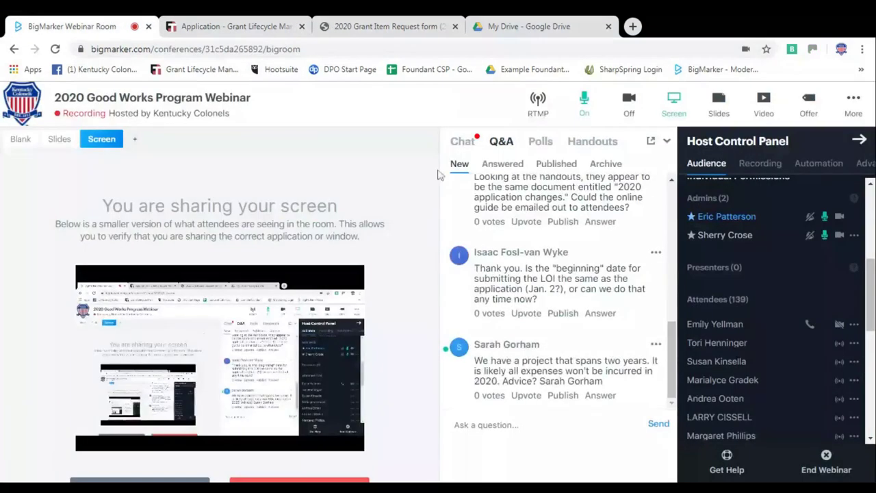